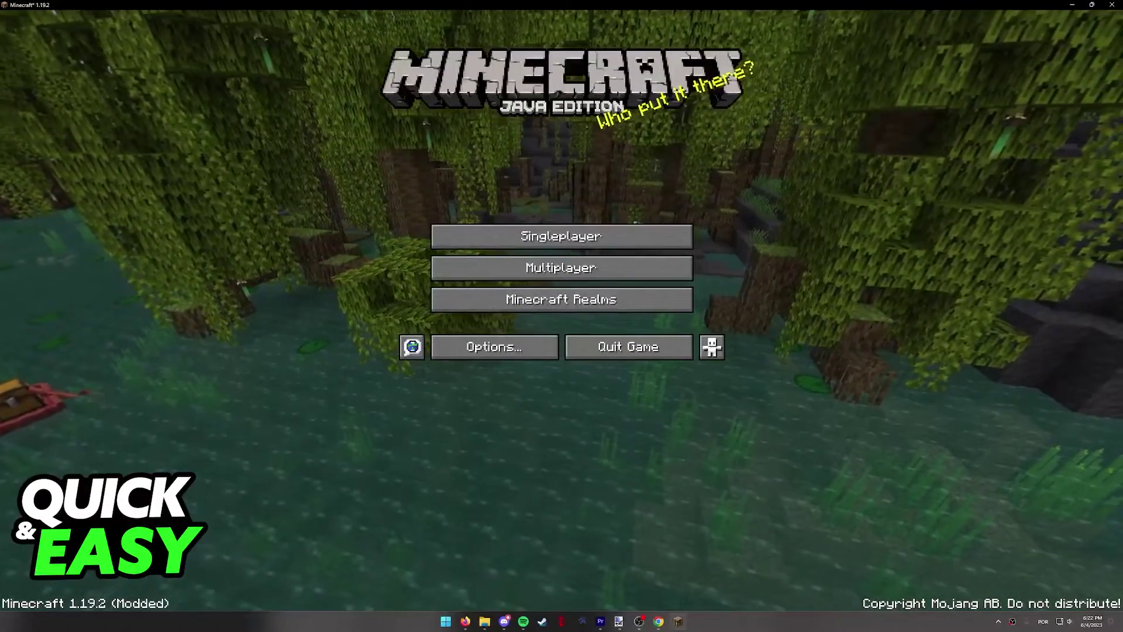
Open the Singleplayer worlds list and load the Music world.
click(527, 236)
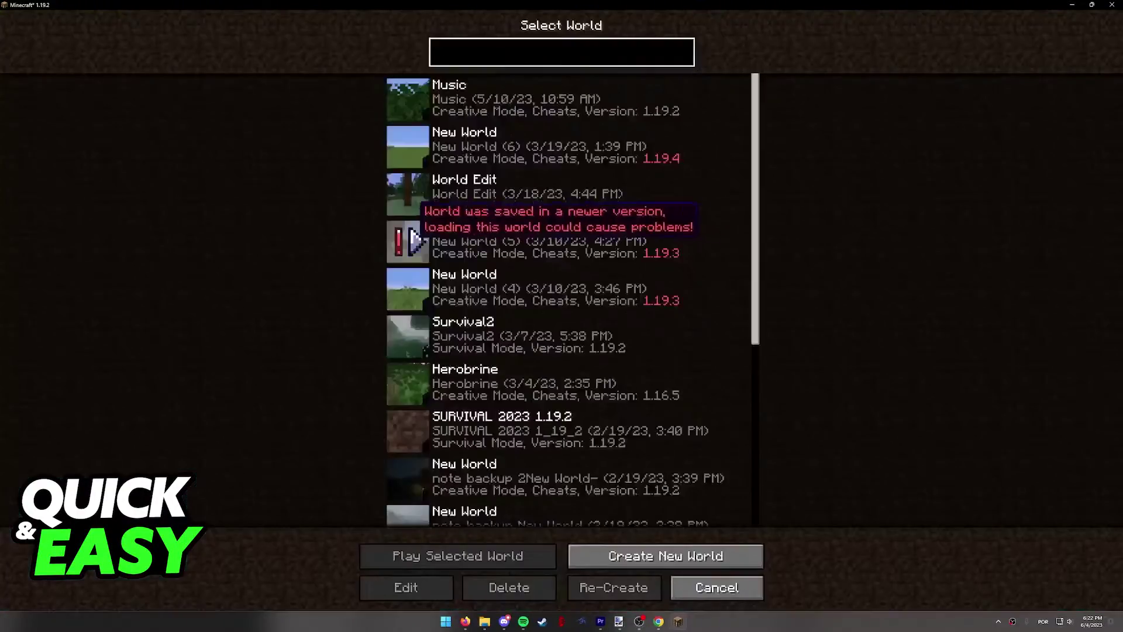
double_click(408, 95)
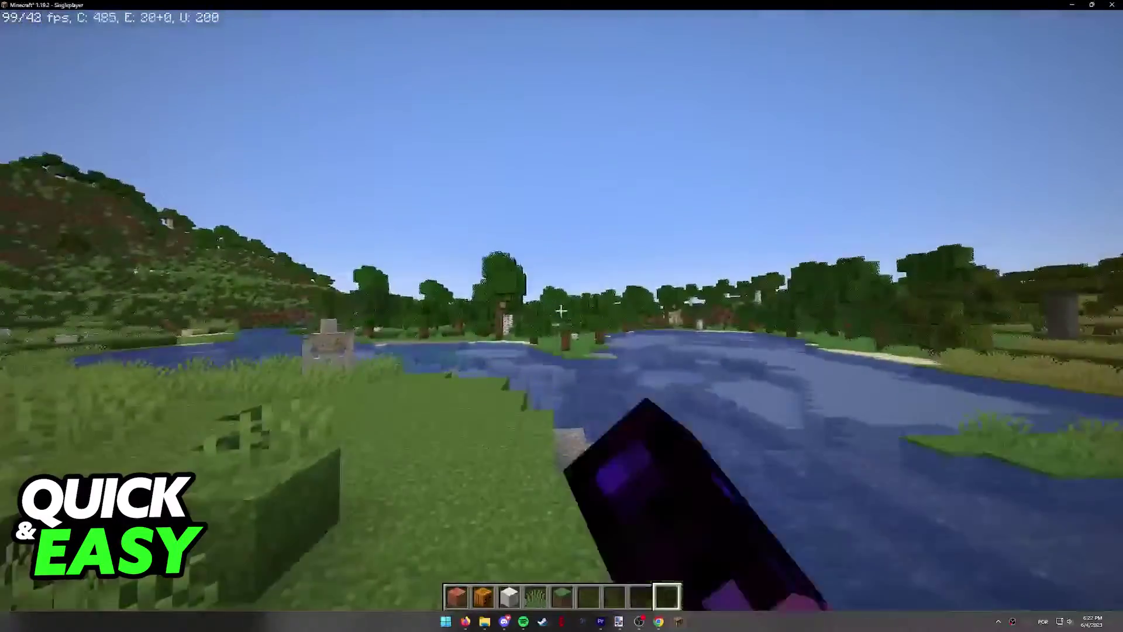
Pause the Music world and bring up its Statistics screen.
key(Escape)
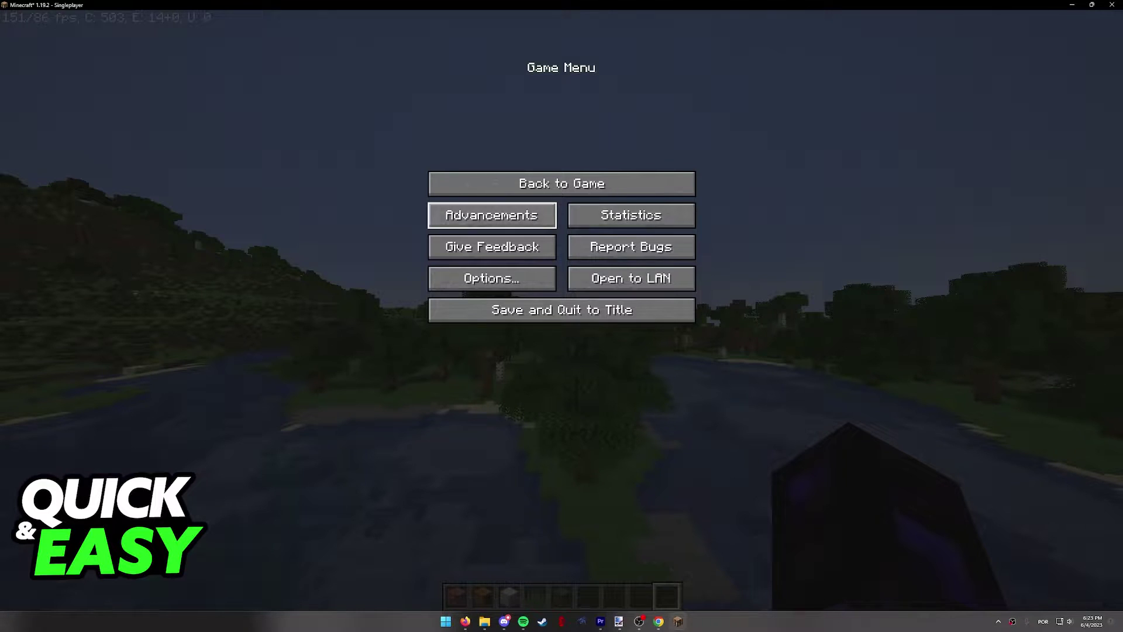
click(630, 214)
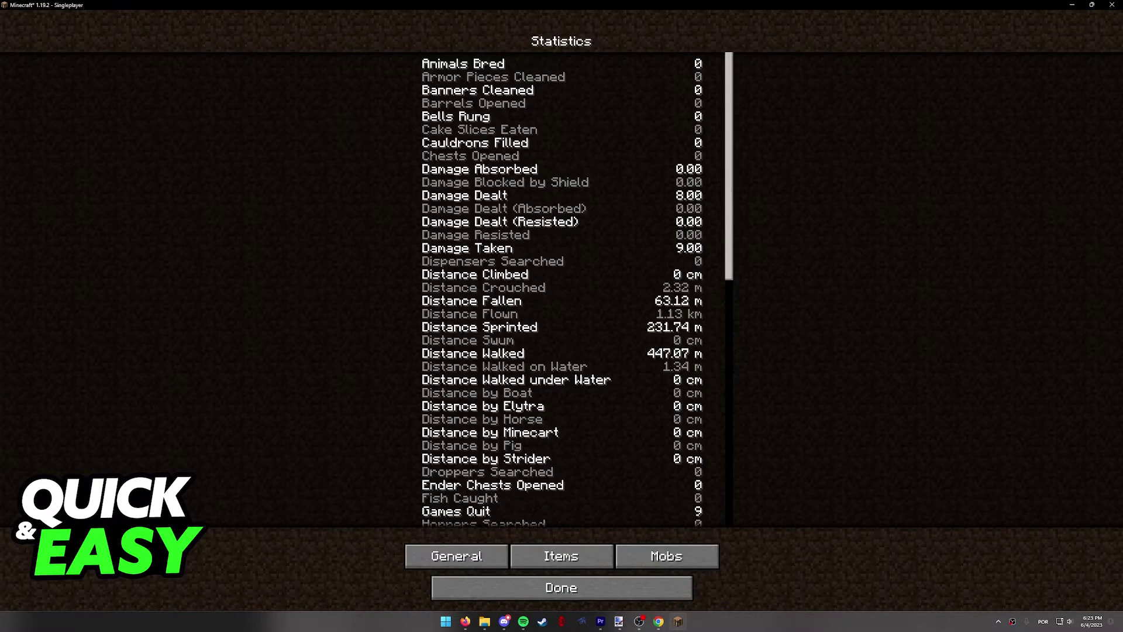
scroll(562, 290, down, 4)
scroll(563, 290, down, 4)
scroll(562, 289, down, 4)
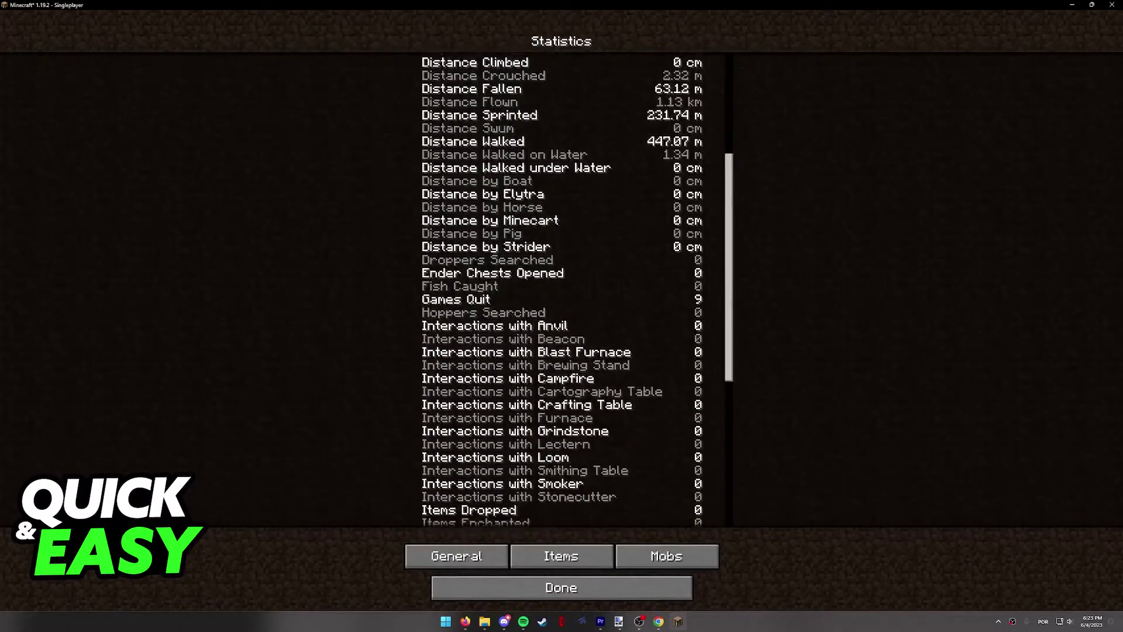
scroll(563, 289, down, 4)
scroll(562, 290, down, 3)
scroll(563, 290, down, 3)
scroll(561, 290, down, 2)
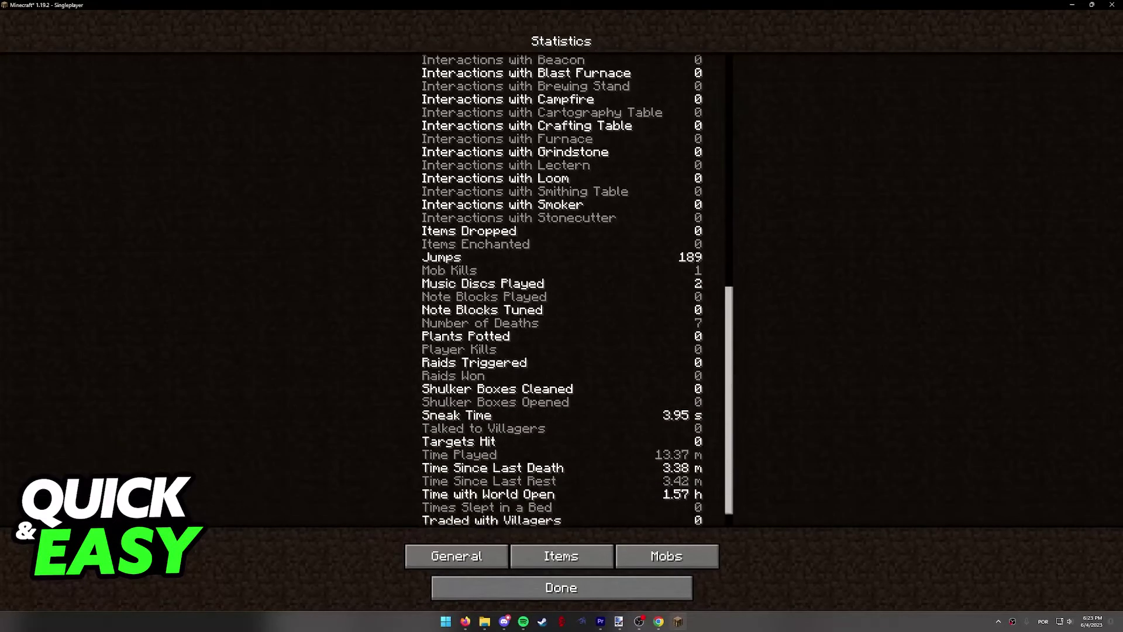
scroll(562, 291, down, 1)
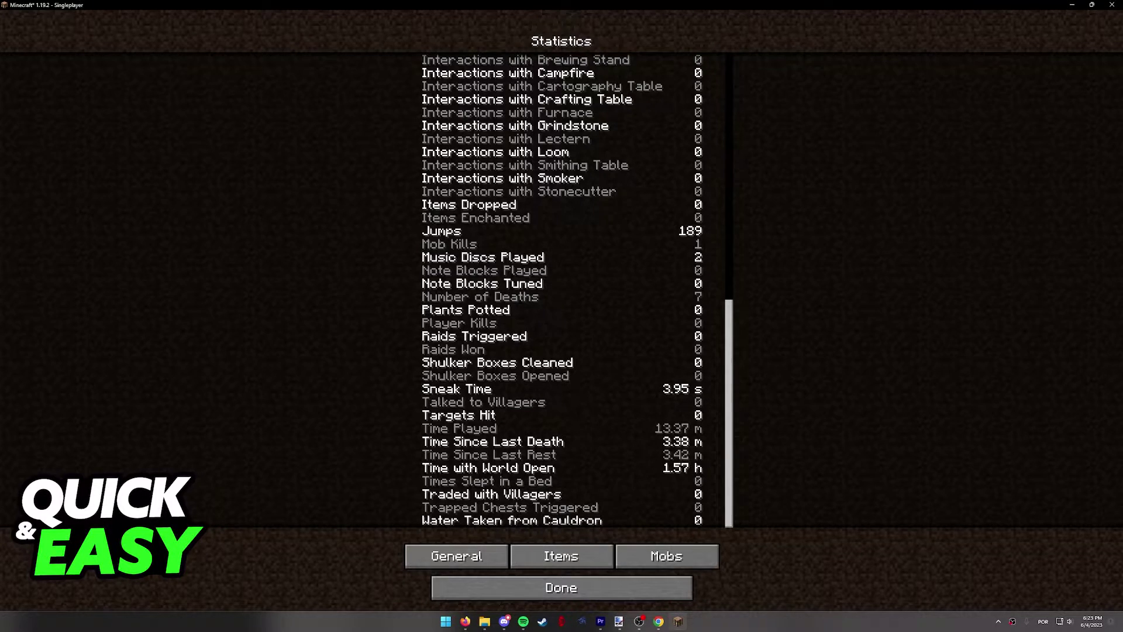
Save and quit the Music world, then load the Herobrine world from Singleplayer.
key(Escape)
click(562, 308)
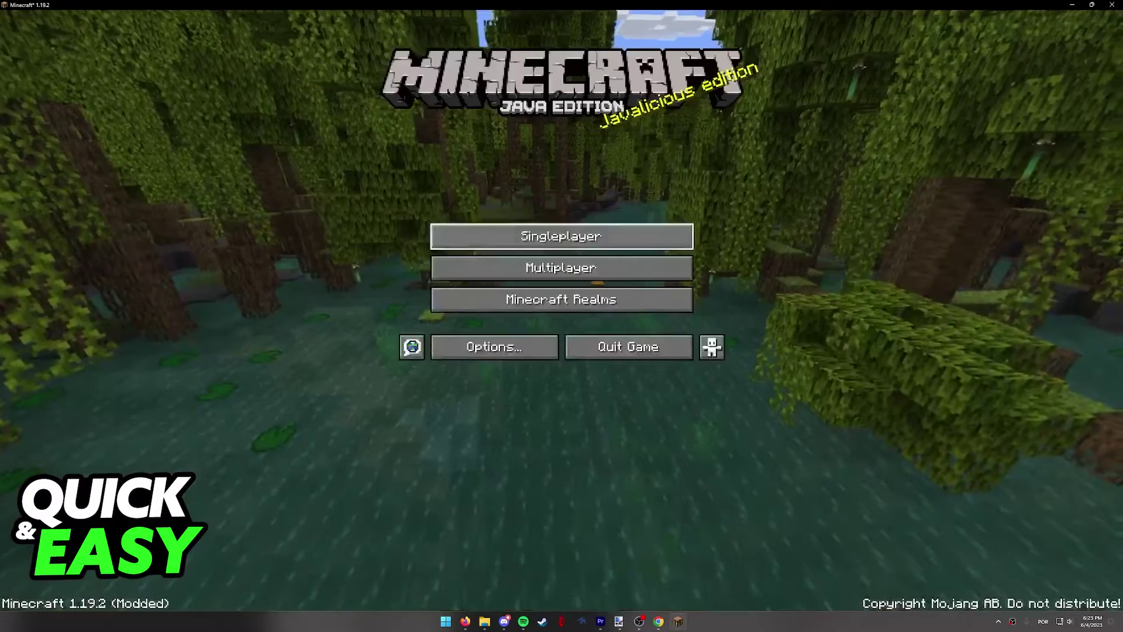
click(562, 233)
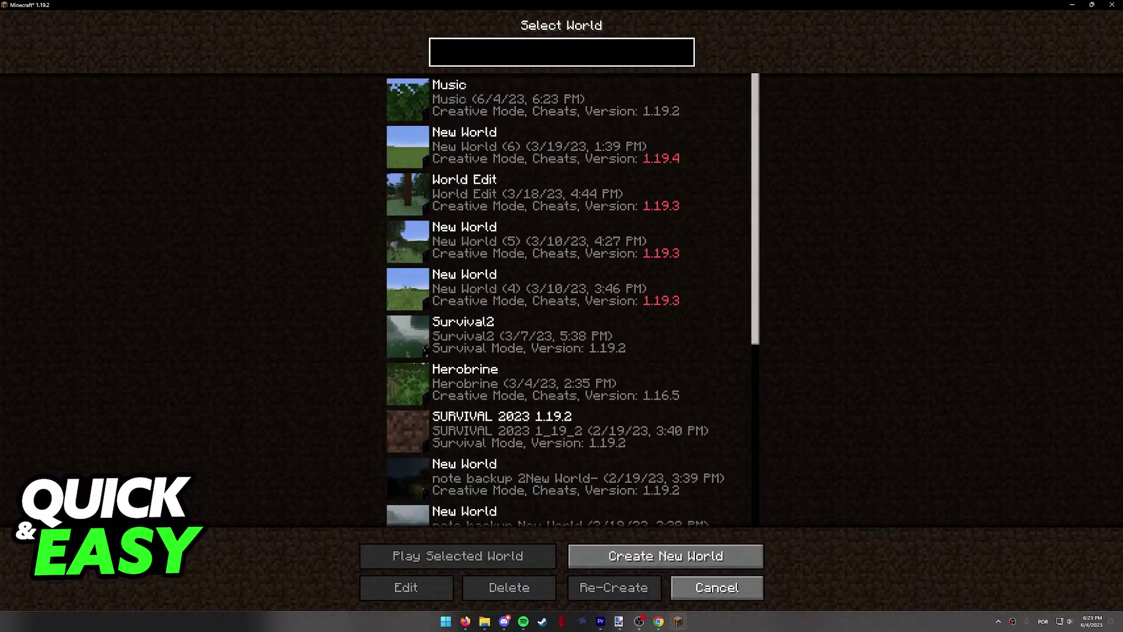
double_click(409, 384)
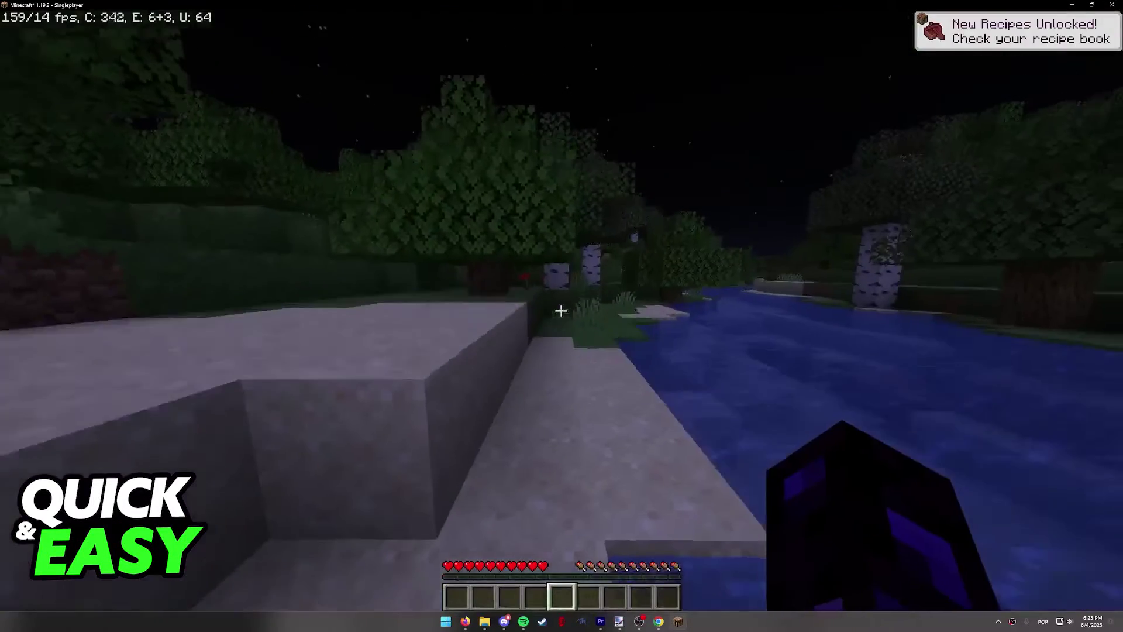
View the Herobrine world's statistics (13.33 m played), then save and quit to title.
key(Escape)
click(632, 215)
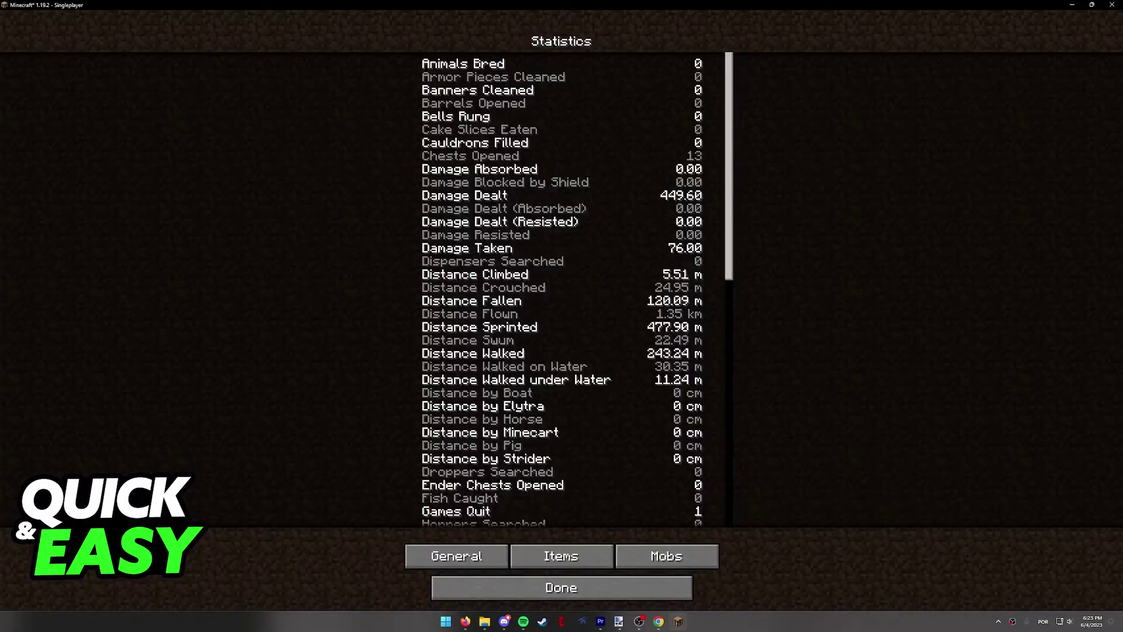
scroll(562, 290, down, 10)
scroll(562, 289, down, 8)
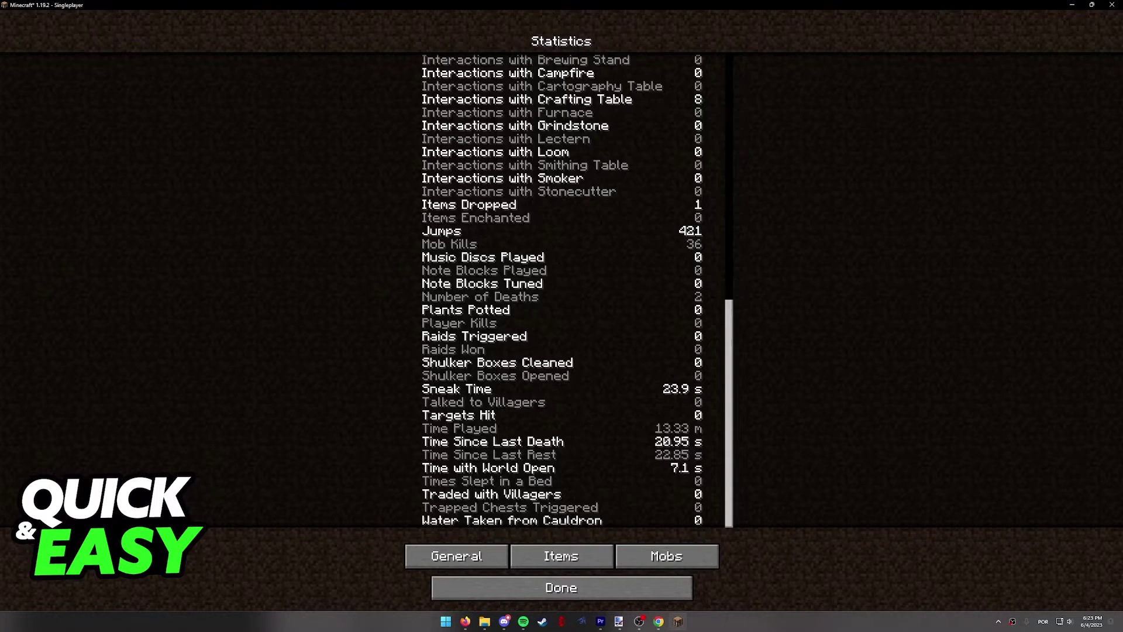
click(561, 588)
click(561, 309)
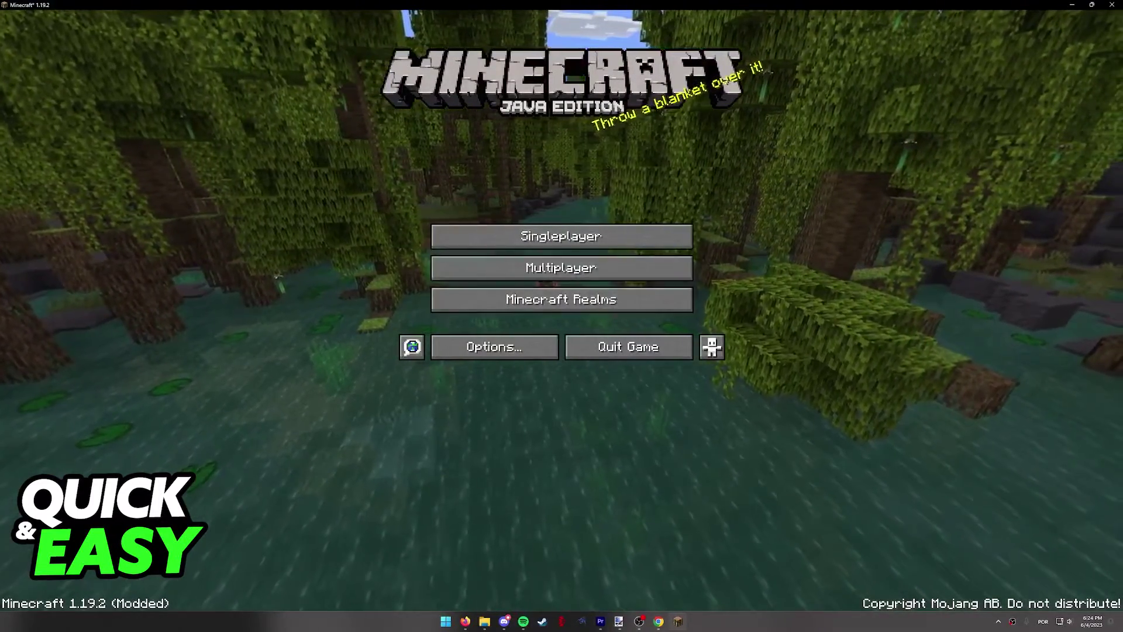
click(494, 347)
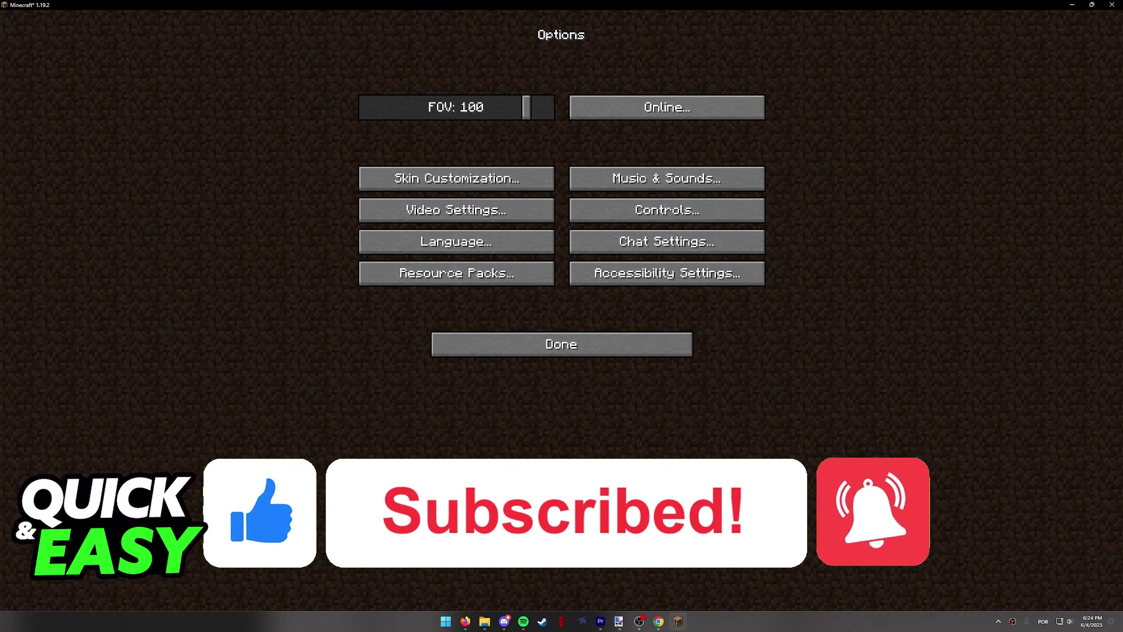
key(Escape)
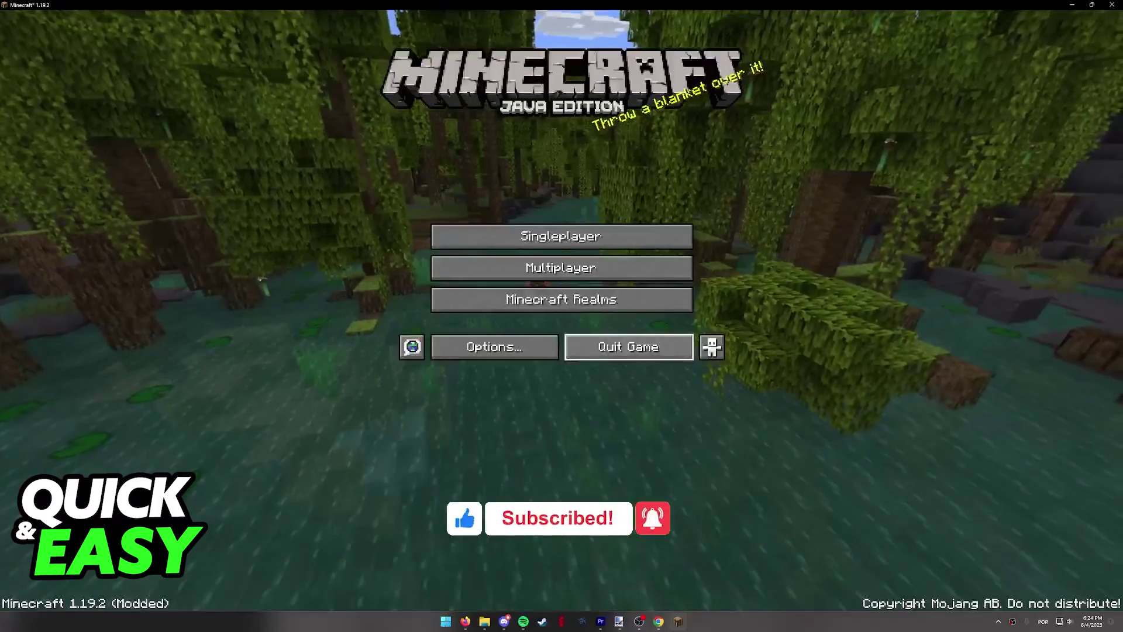